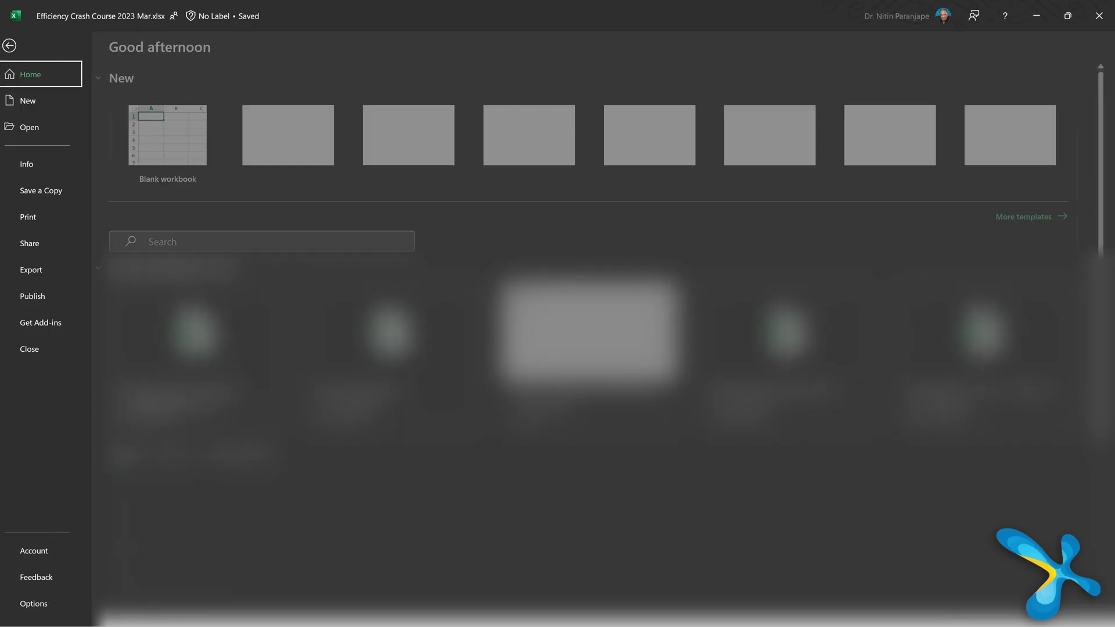
Open Excel Options and go to managing COM add-ins so Inquire can be enabled.
key("t")
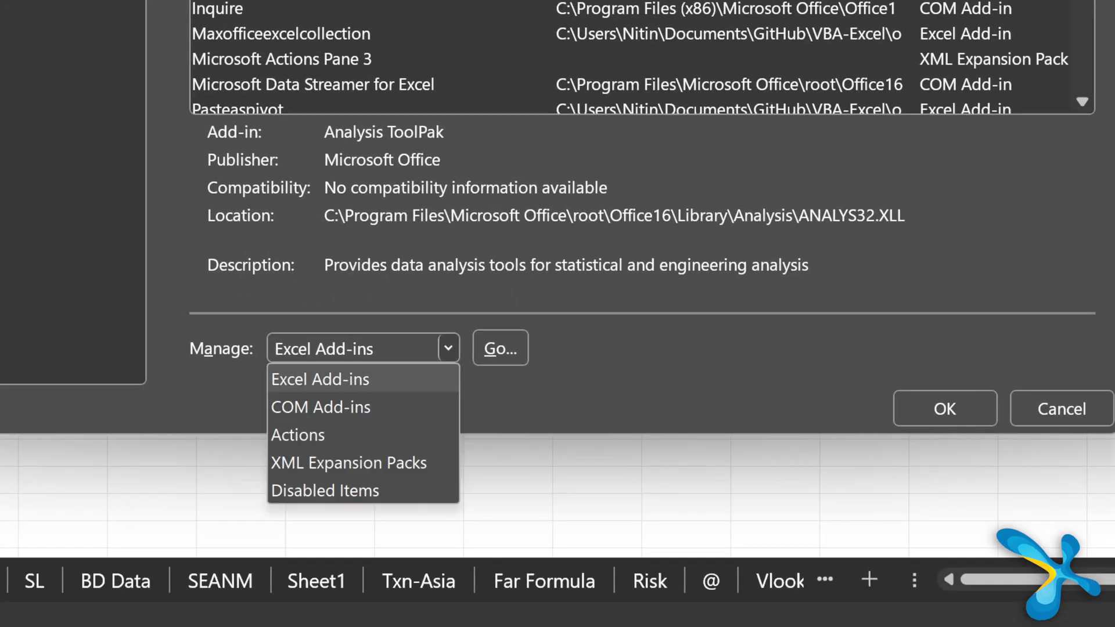
key("Down")
key("Return")
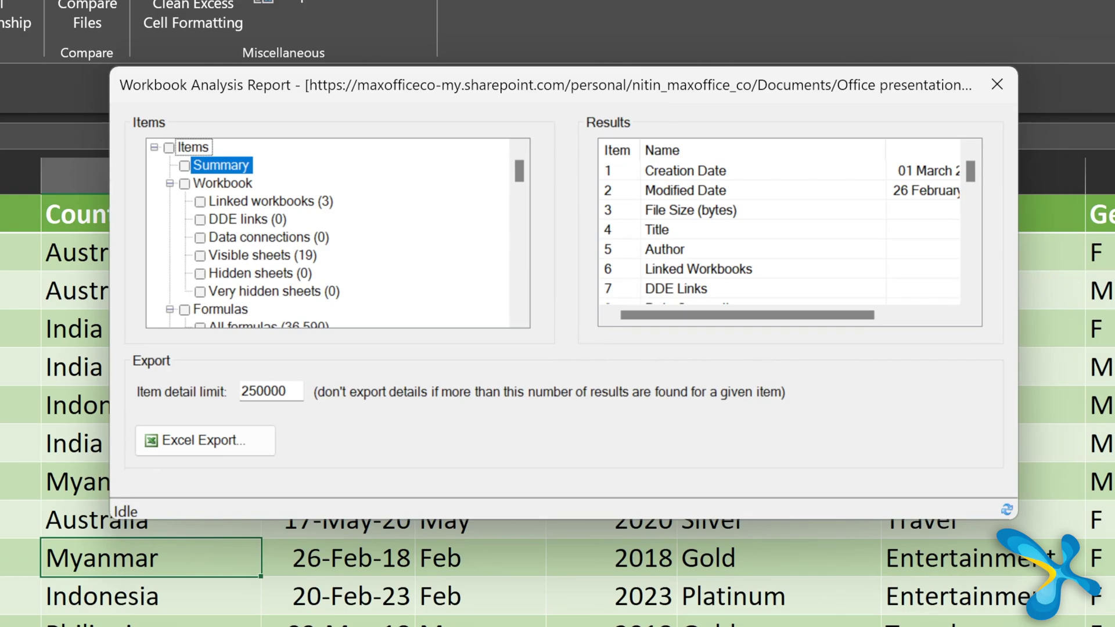
Move the Workbook Analysis Report further left and enlarge it to show more summary rows.
left_click_drag(235, 84, 165, 84)
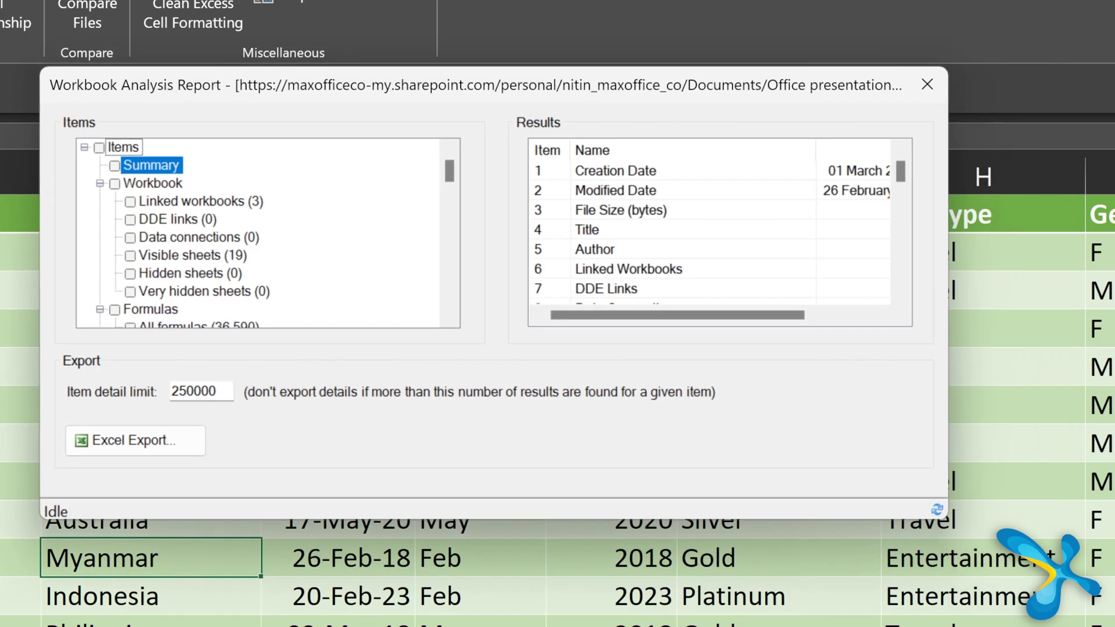
left_click_drag(945, 516, 1112, 625)
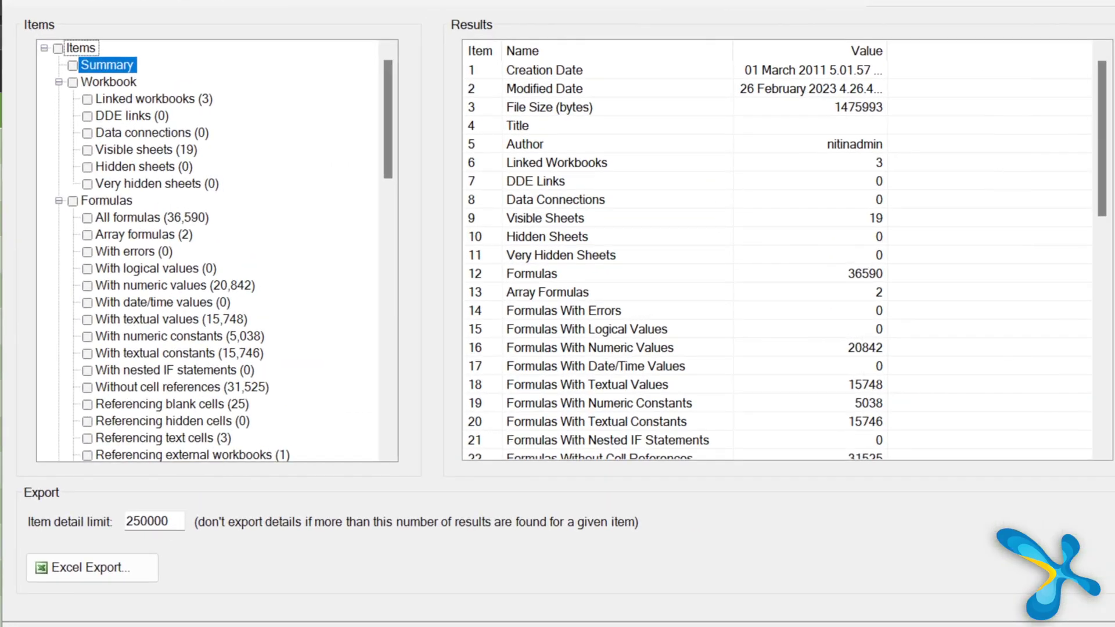
scroll(779, 250, "down", 4)
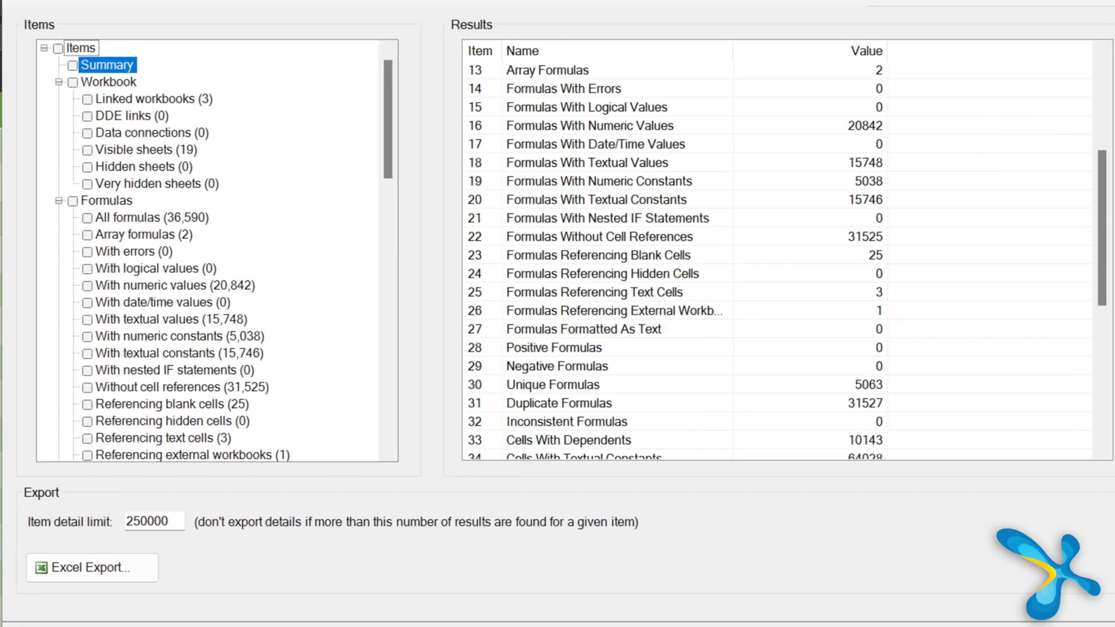
Scroll the Results list down to the count of formulas referencing external workbooks.
scroll(779, 249, "down", 1)
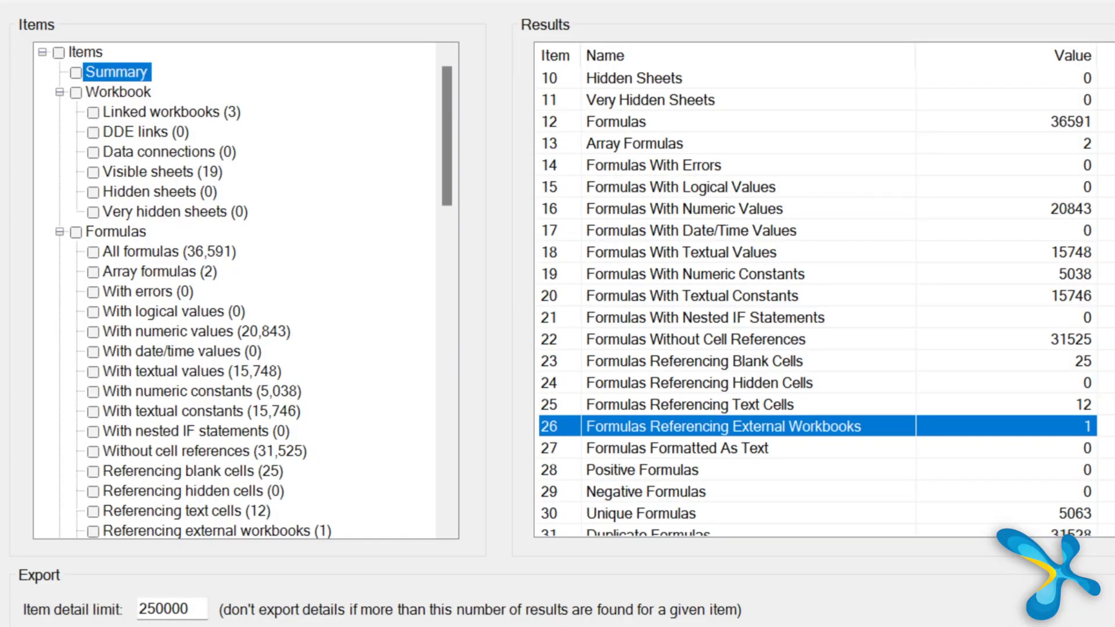
List the formulas referencing external workbooks from the Items tree.
scroll(244, 291, "down", 10)
scroll(244, 291, "up", 1)
left_click(215, 352)
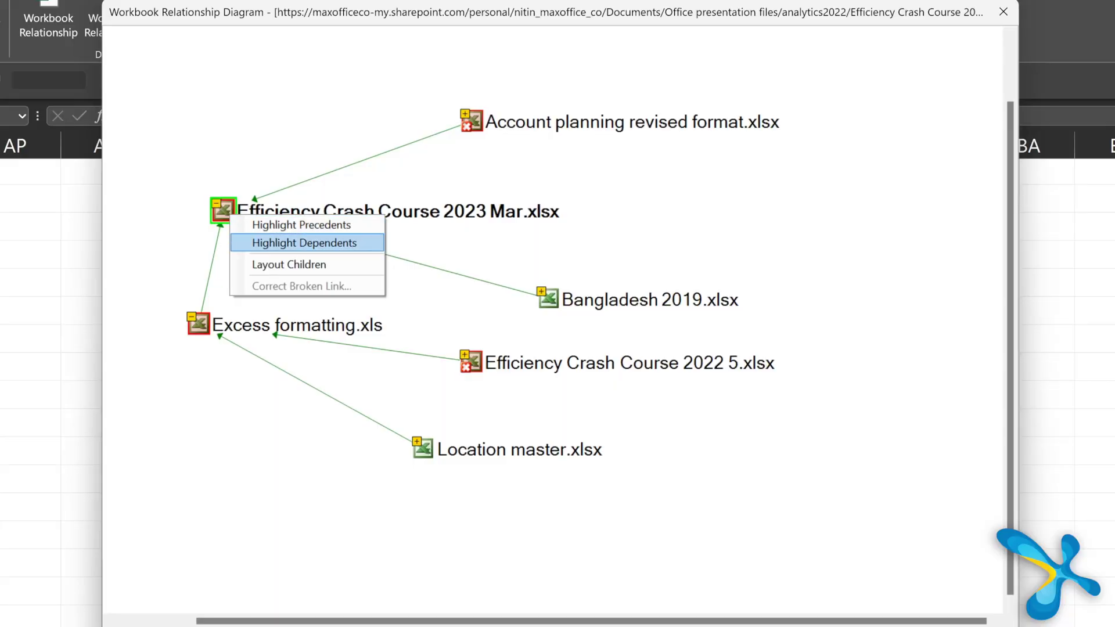
Highlight the Efficiency Crash Course 2023 Mar workbook's precedent links in red.
left_click(304, 242)
right_click(223, 210)
left_click(301, 225)
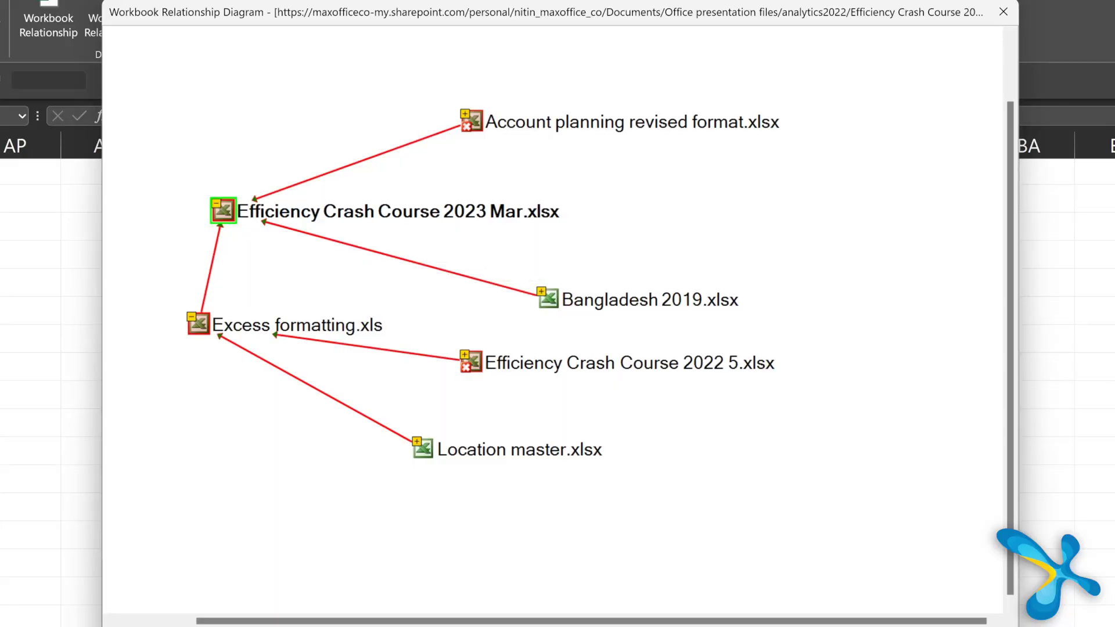
Auto-arrange the linked nodes, then drag Excess formatting, 2022 5 and Account planning nodes apart.
right_click(223, 211)
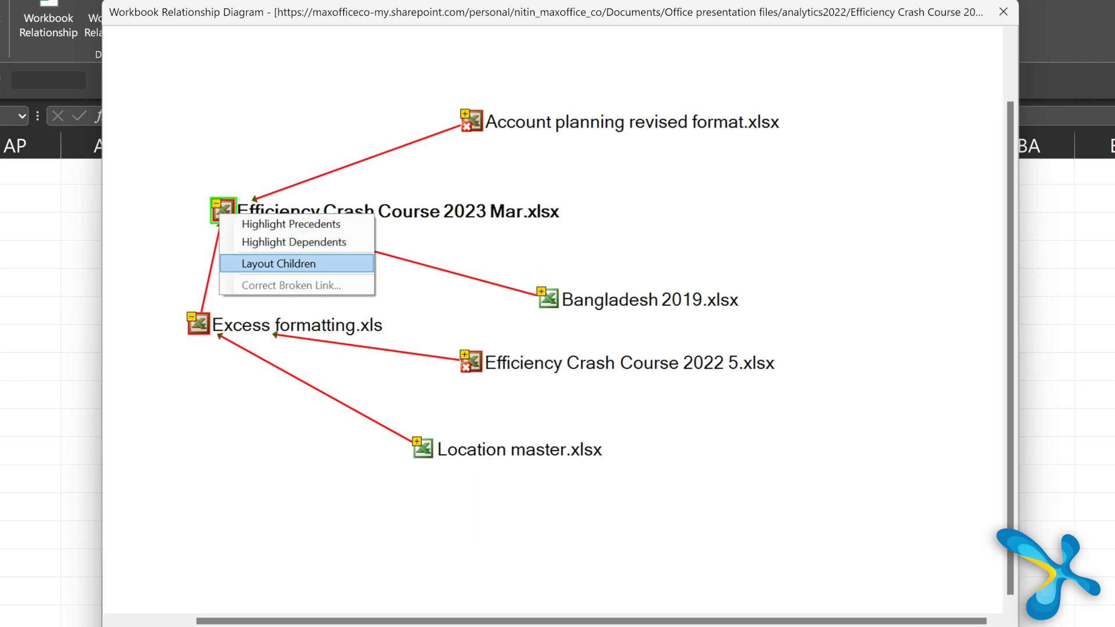
left_click(290, 262)
left_click_drag(341, 278, 248, 386)
left_click_drag(457, 210, 545, 280)
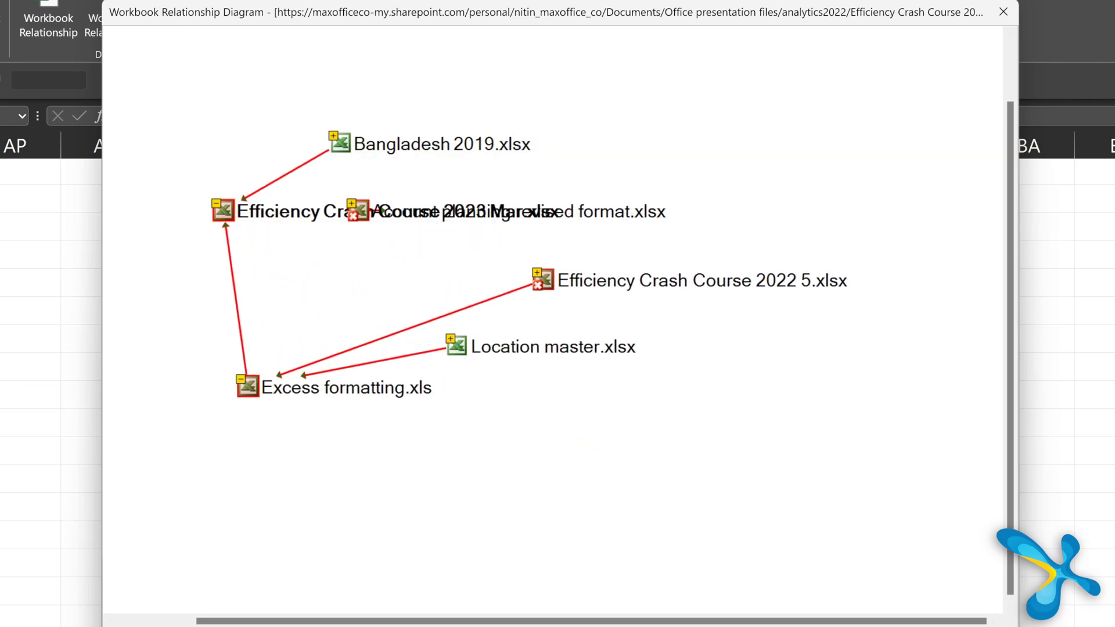
mouse_move(358, 210)
left_click_drag(358, 210, 218, 108)
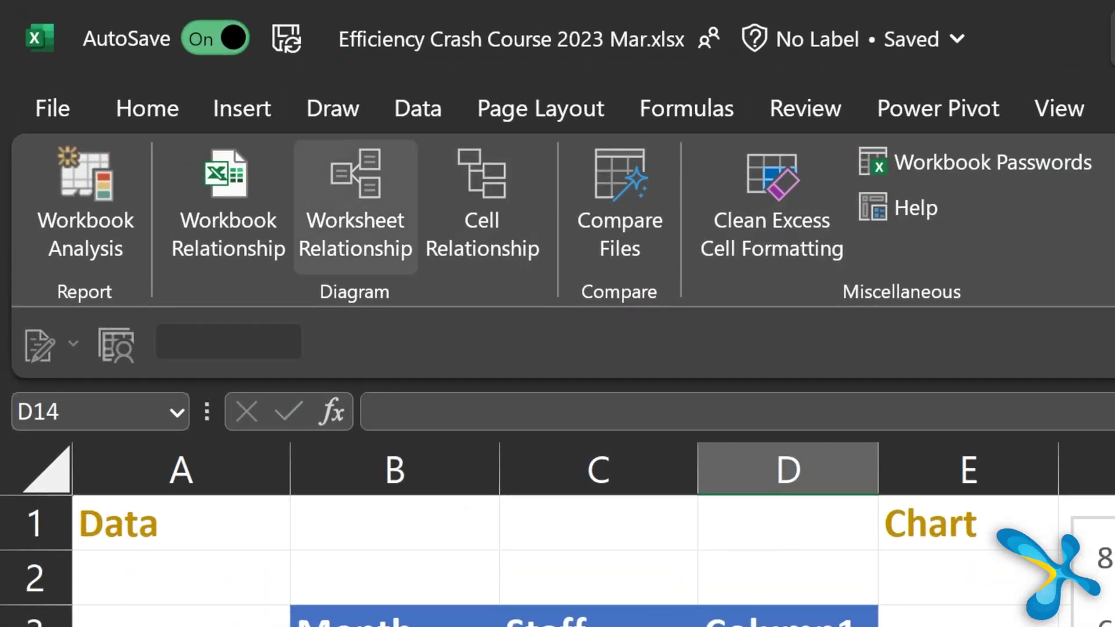
Create the Worksheet Relationship diagram, saving the workbook when prompted.
left_click(277, 160)
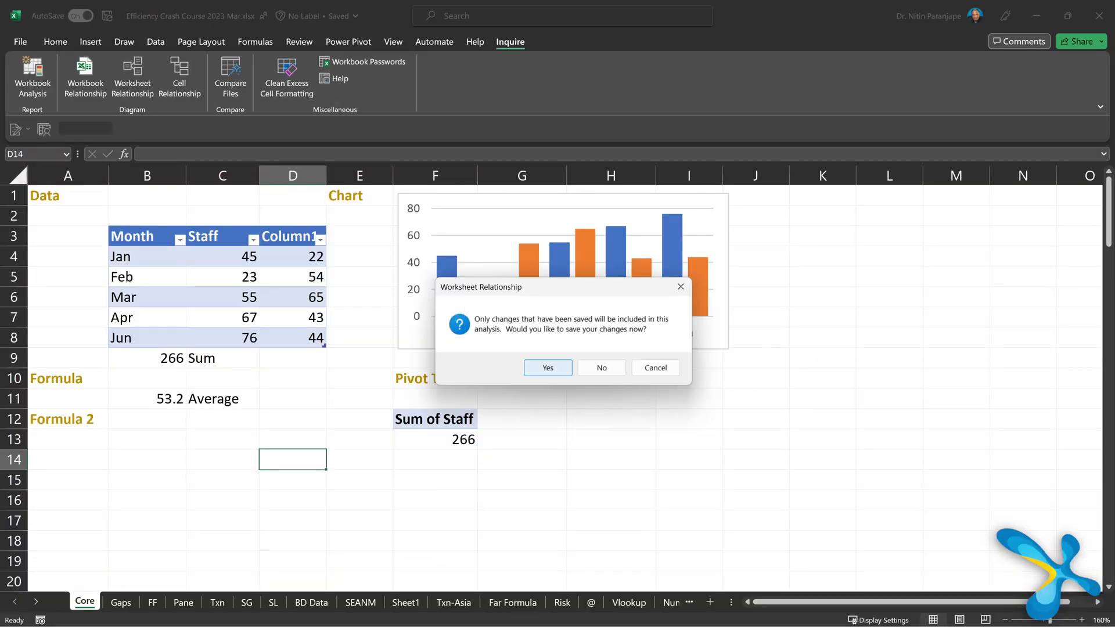
key("Return")
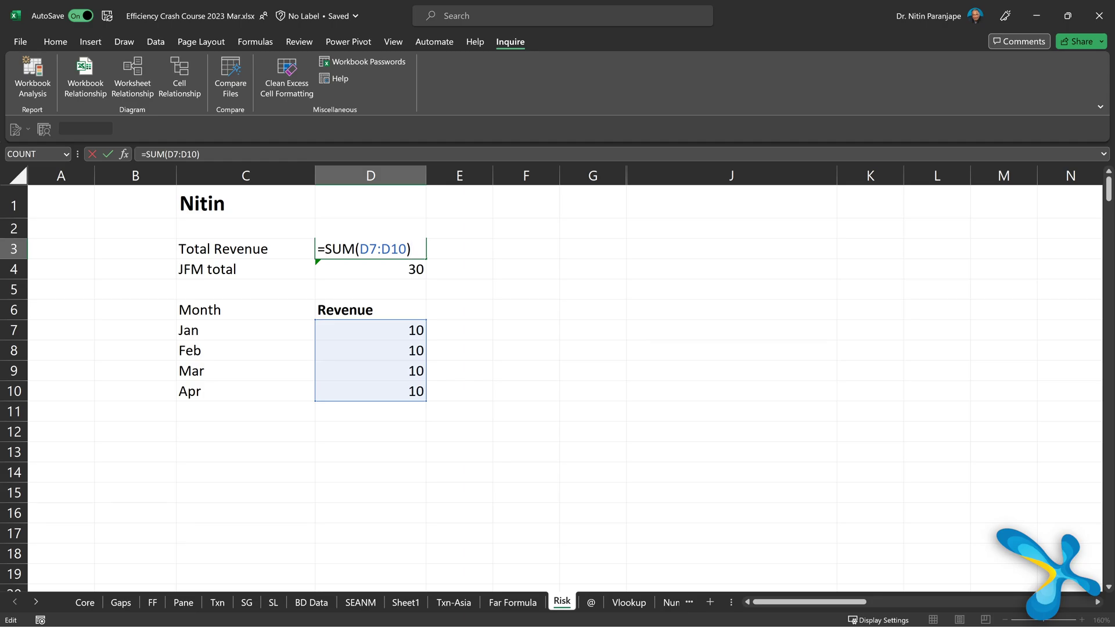
Commit the Total Revenue formula =SUM(D7:D10) in cell D3.
key("ctrl+Return")
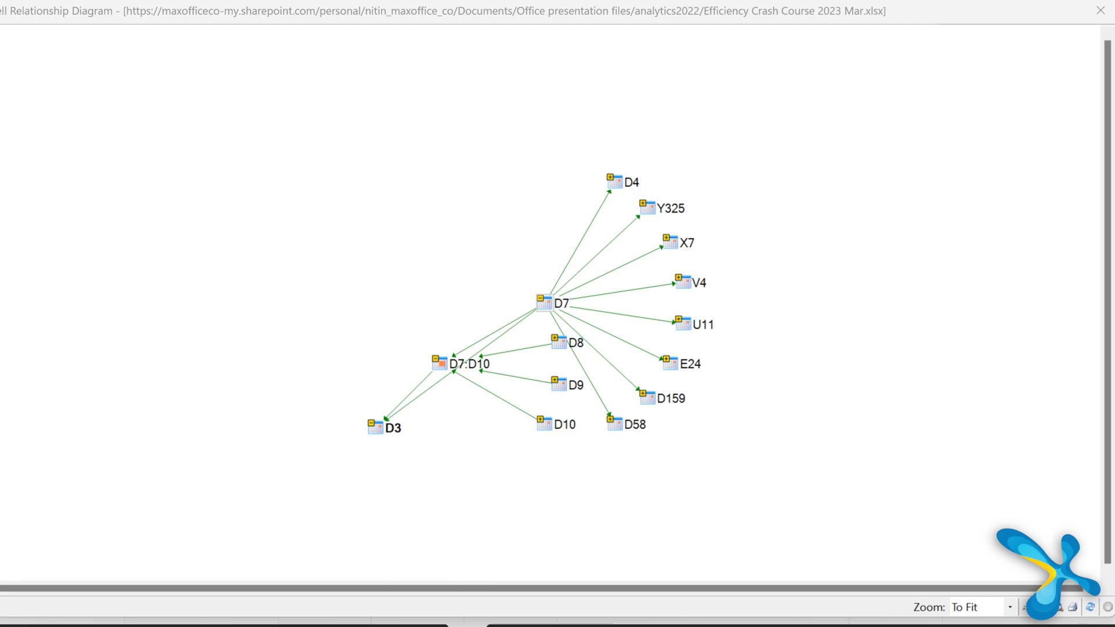
Drag the D7 node higher and the D3 node to the diagram's upper left.
left_click_drag(544, 302, 567, 235)
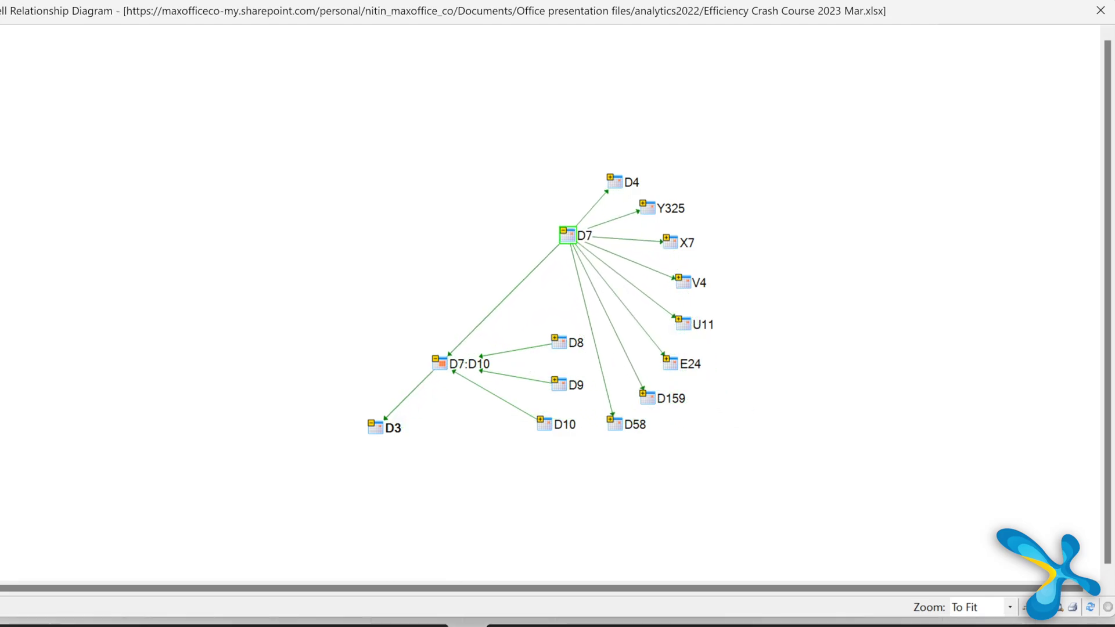
left_click_drag(219, 290, 121, 196)
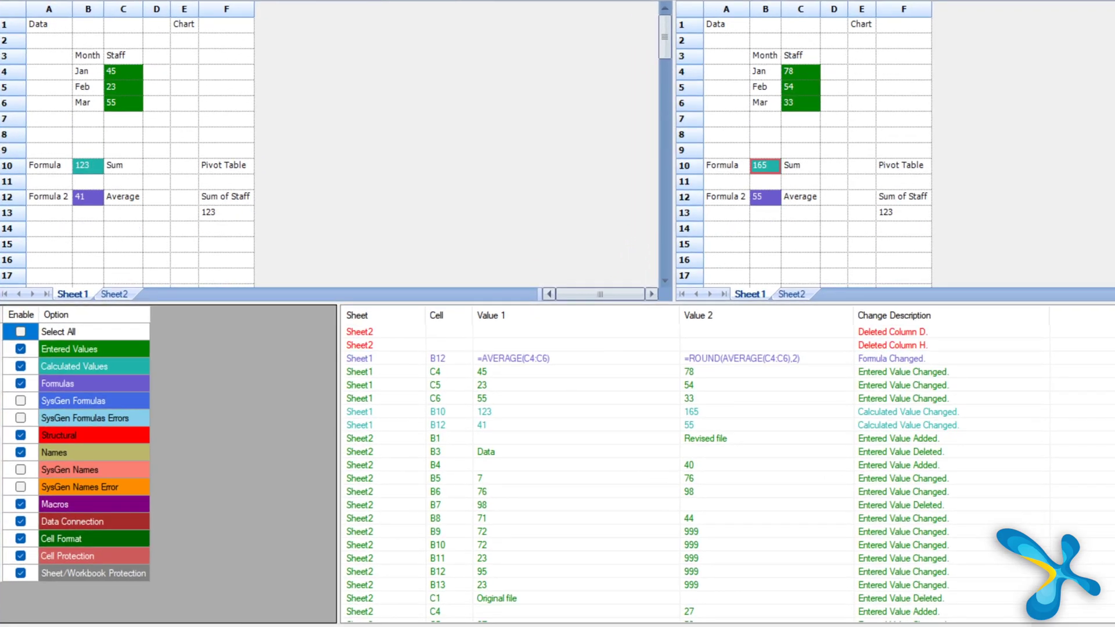
Inspect the Sheet1 B10 and Sheet2 B6 changes side by side in both workbooks.
left_click(366, 436)
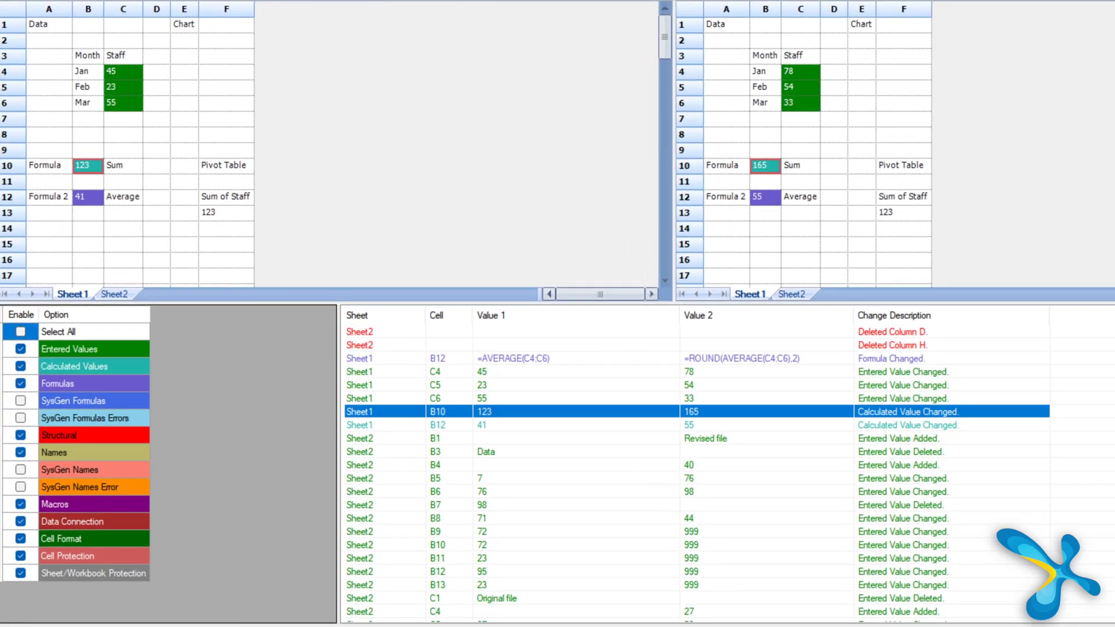
left_click(366, 491)
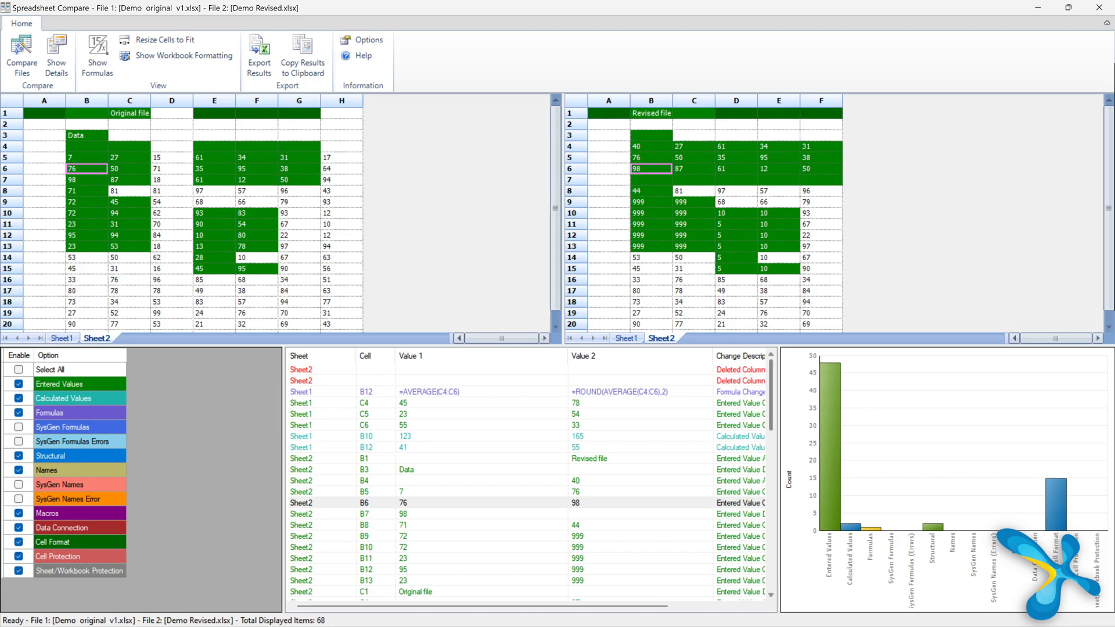
Widen the change-count chart by dragging the splitter to the left.
left_click_drag(779, 482, 665, 482)
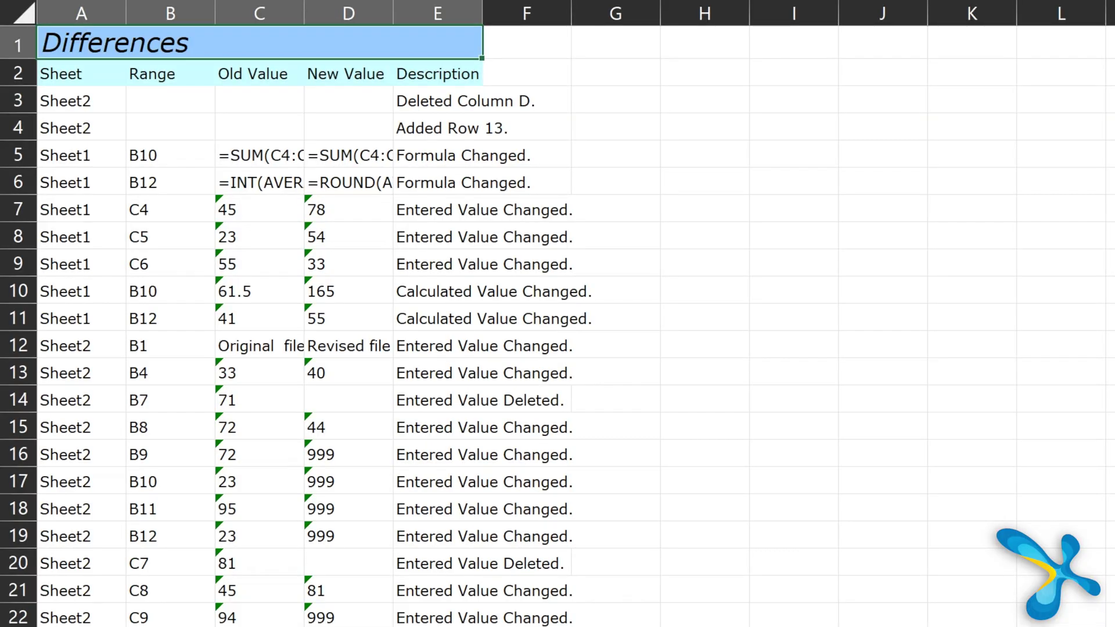
scroll(558, 325, "down", 5)
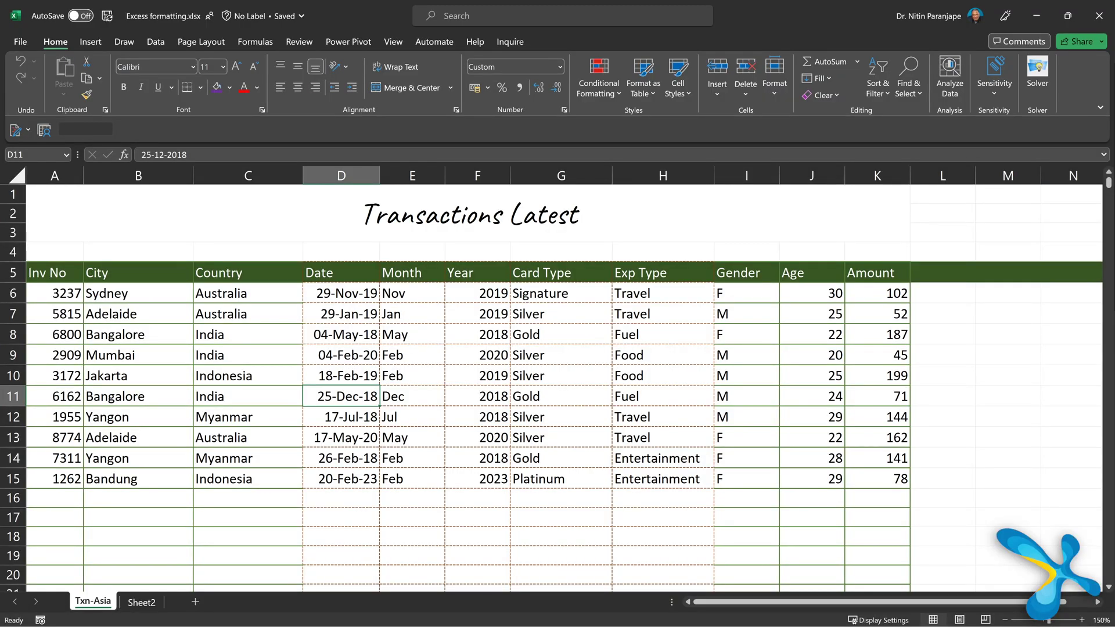
left_click(13, 479)
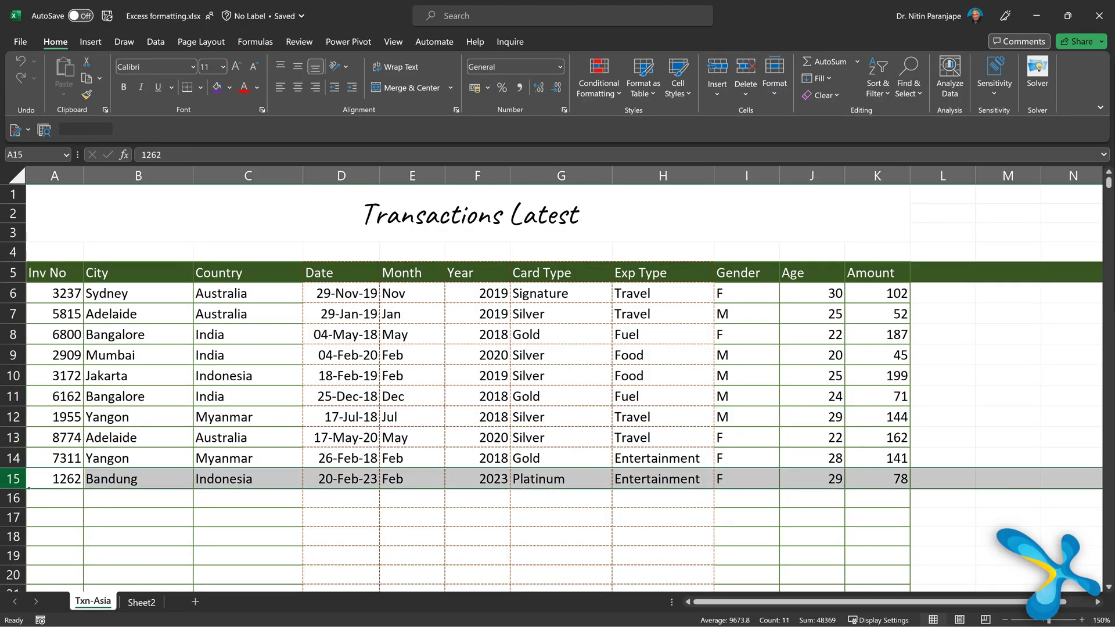
left_click(137, 479)
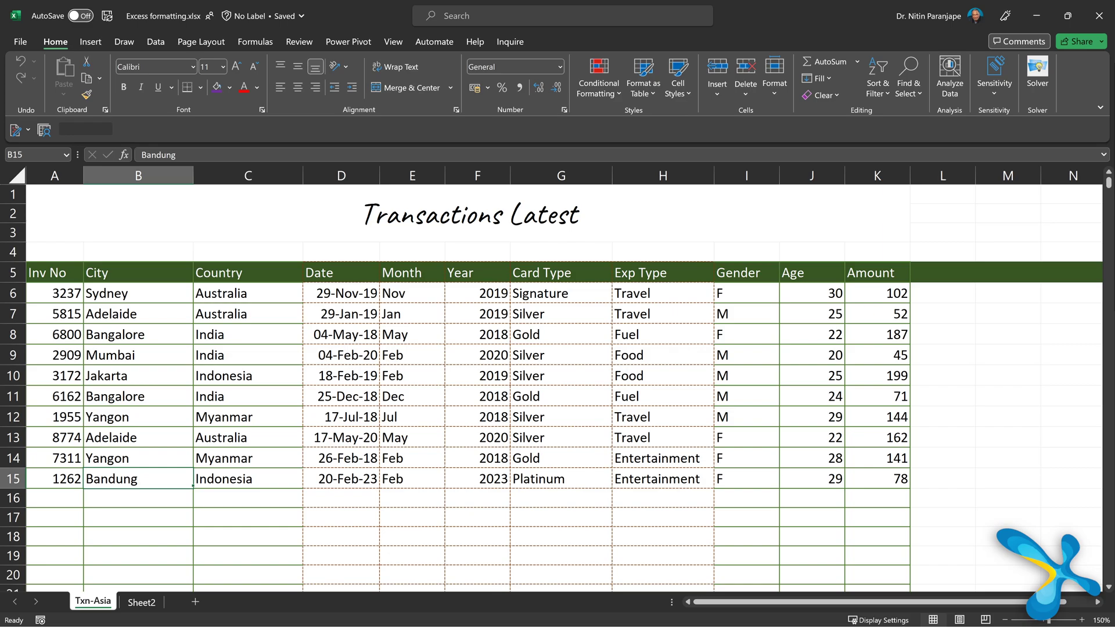
key("Down")
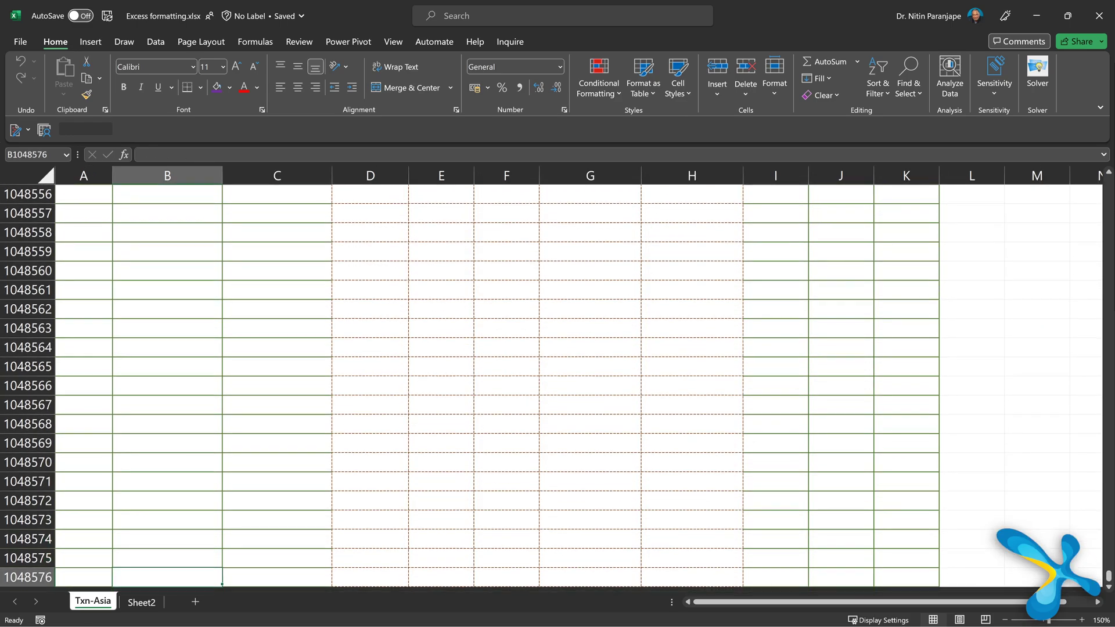
left_click(590, 501)
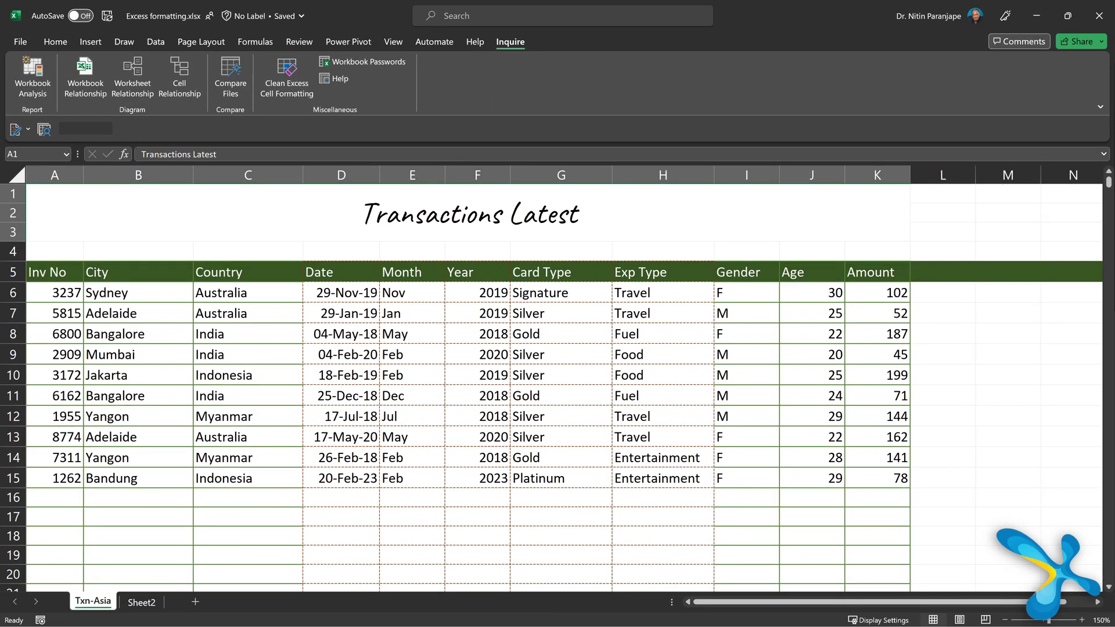
Run Clean Excess Cell Formatting on all sheets and save, trimming Txn-Asia's borders to row 15.
left_click(572, 152)
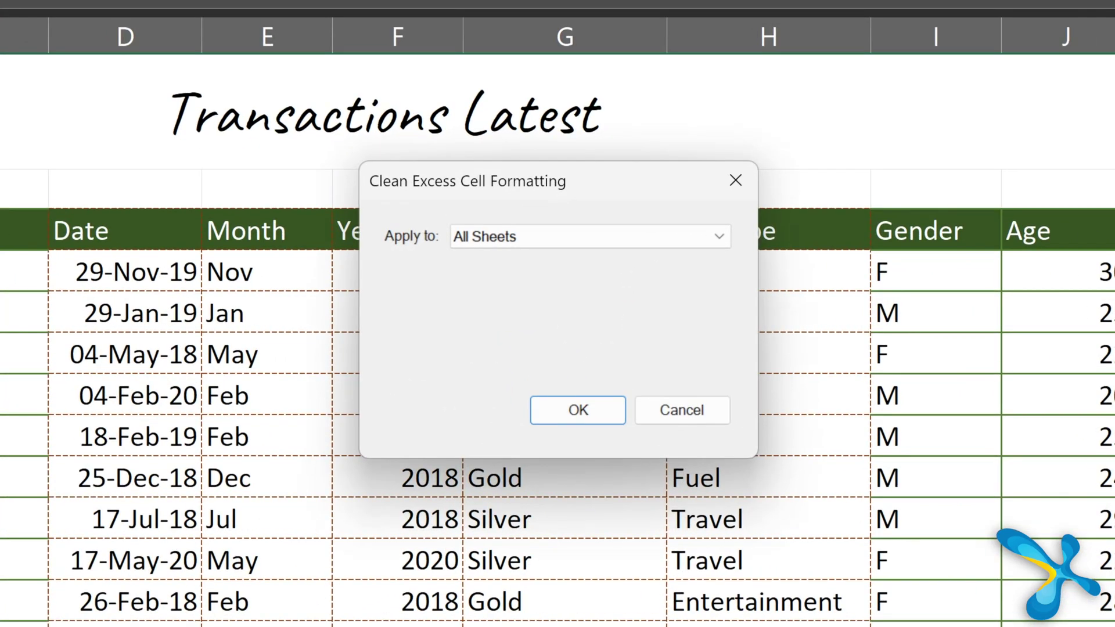
key("Return")
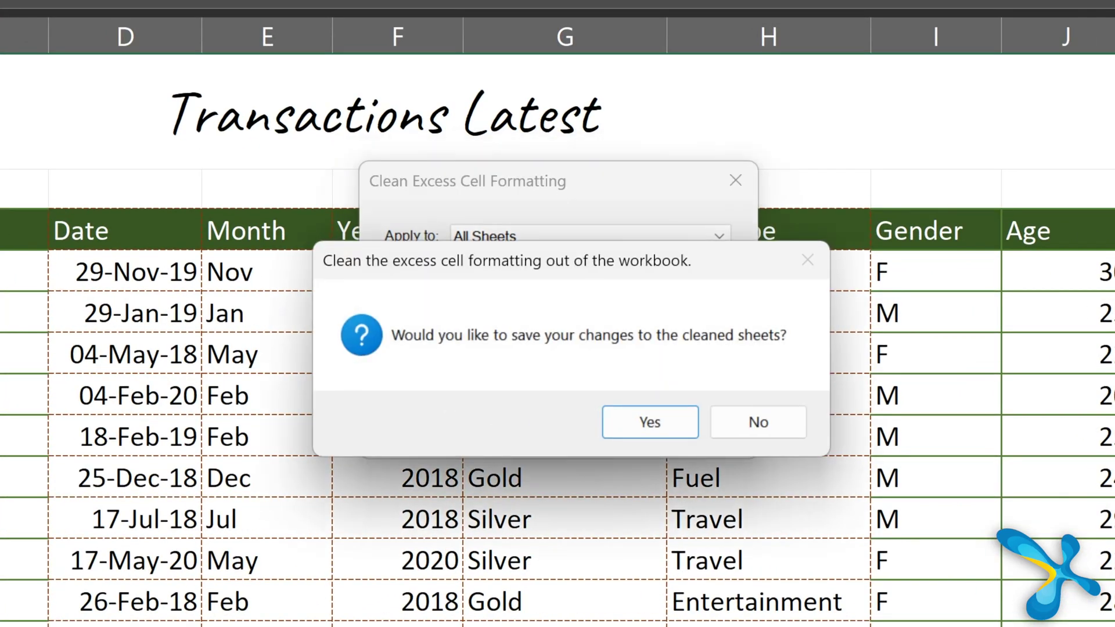
key("Return")
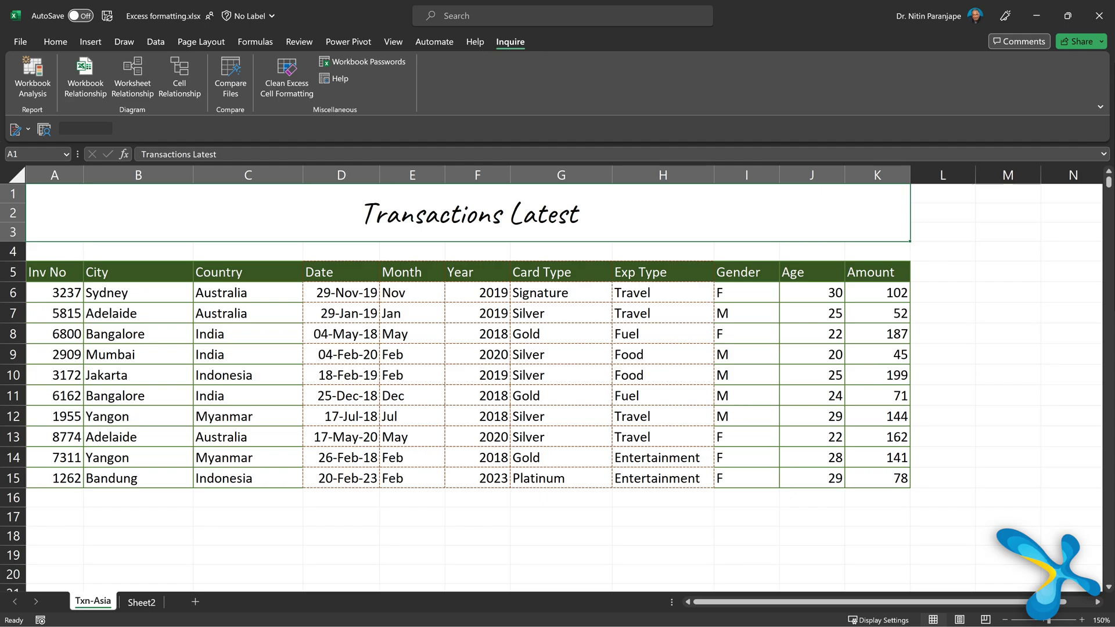